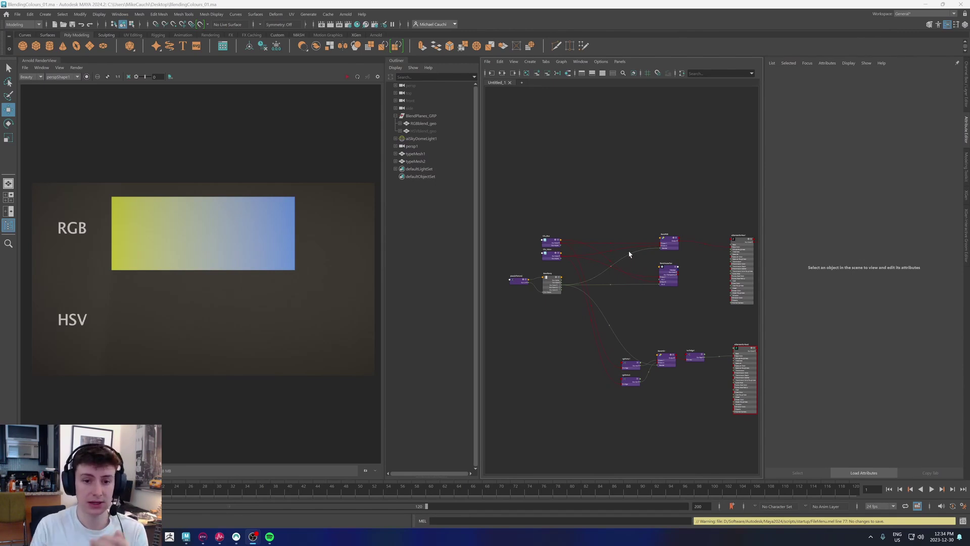
Step: Inspect the blue and yellow colour nodes' settings in the Attribute Editor
scroll(581, 248, up, 2)
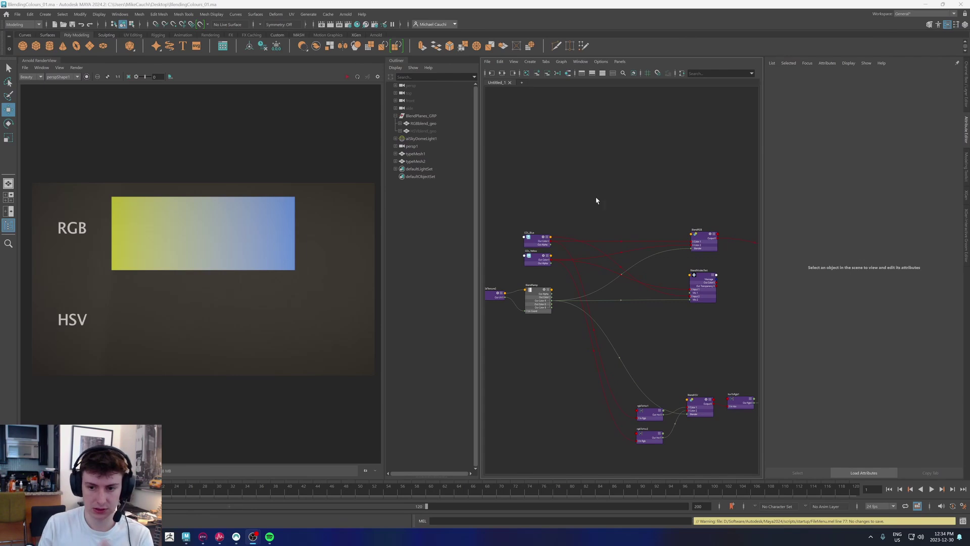
scroll(533, 244, up, 3)
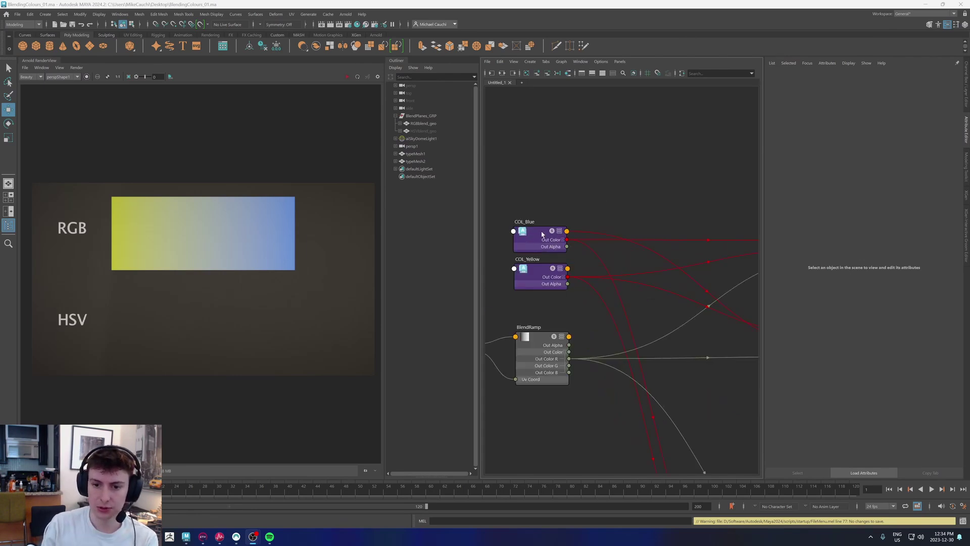
click(534, 244)
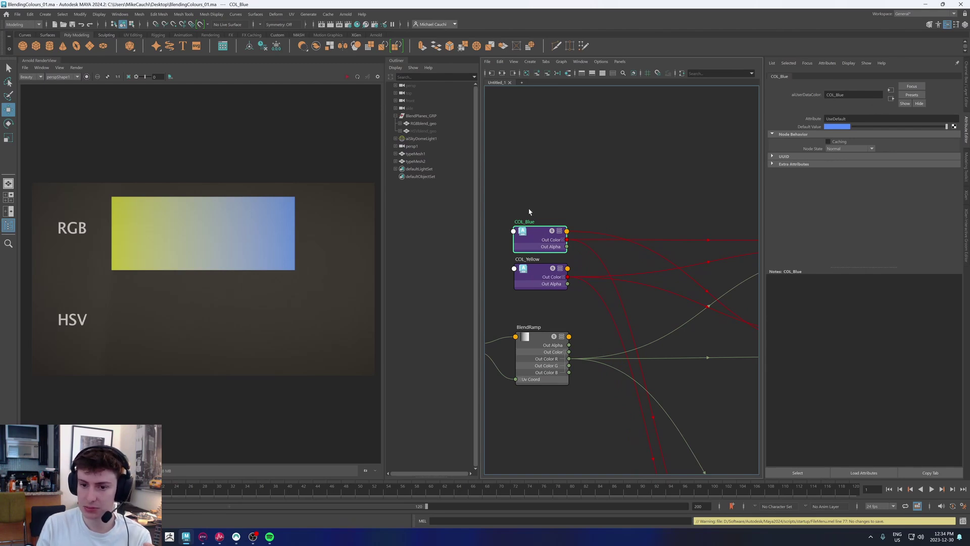
click(536, 276)
Step: Inspect the BlendRGB, aiStandardSurface1 and BlendRamp node settings
alt+middle_drag(669, 198, 502, 177)
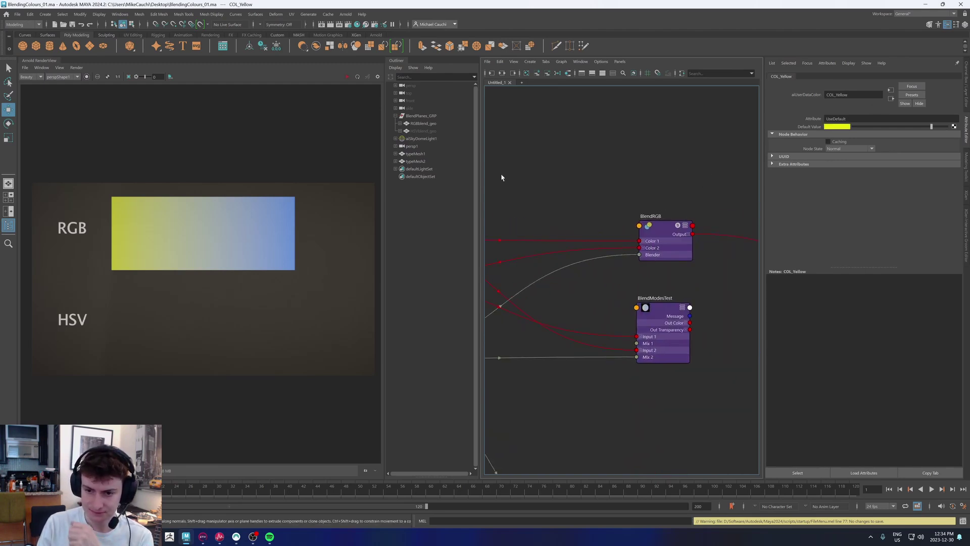
click(652, 226)
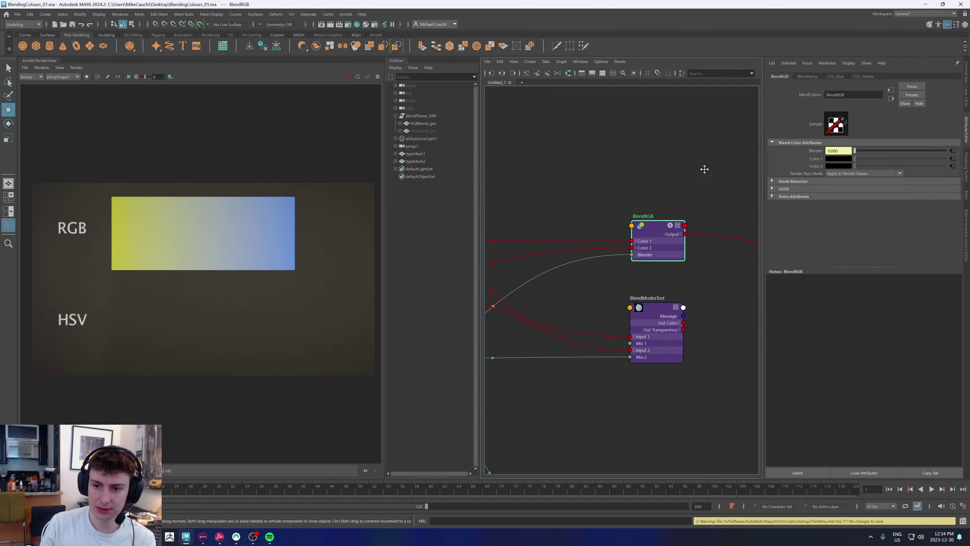
alt+middle_drag(704, 167, 480, 177)
click(635, 251)
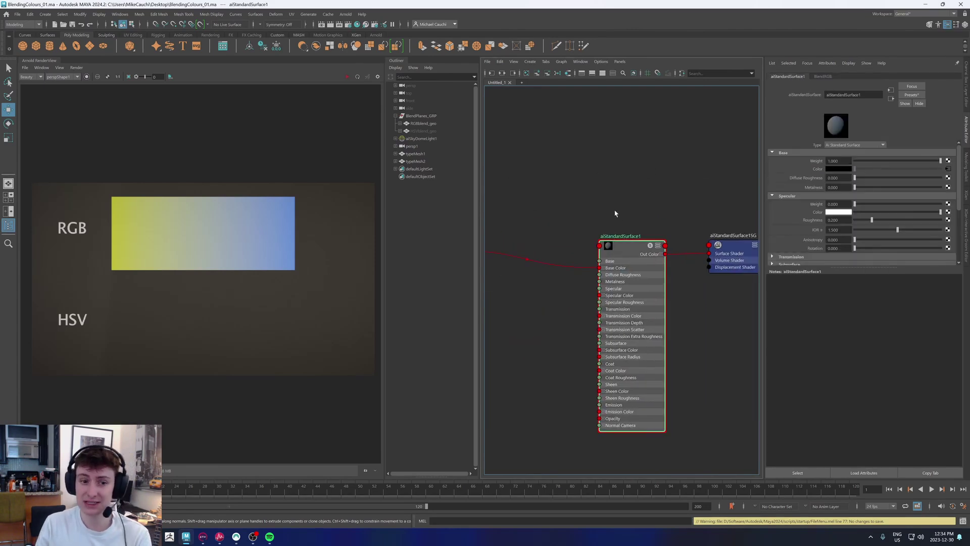
scroll(652, 212, down, 5)
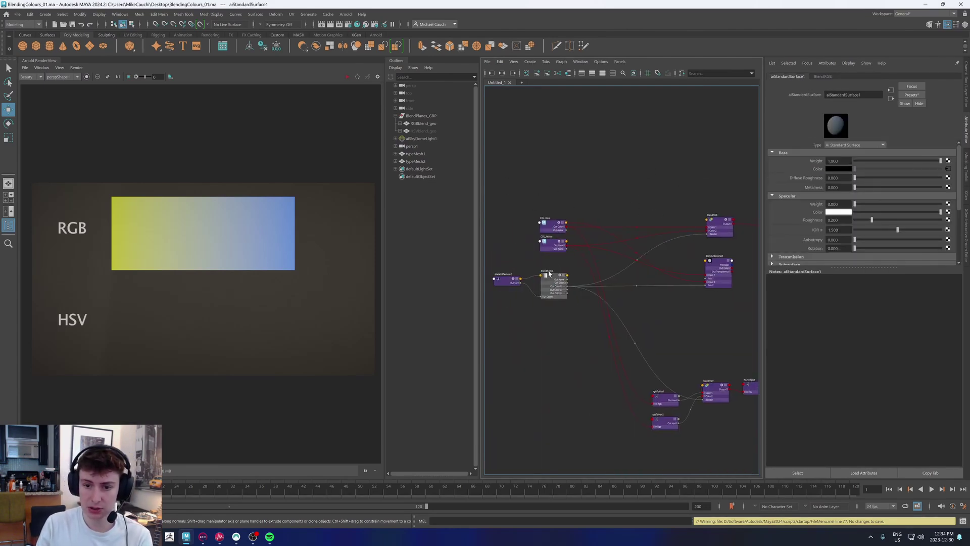
click(552, 283)
scroll(552, 283, up, 4)
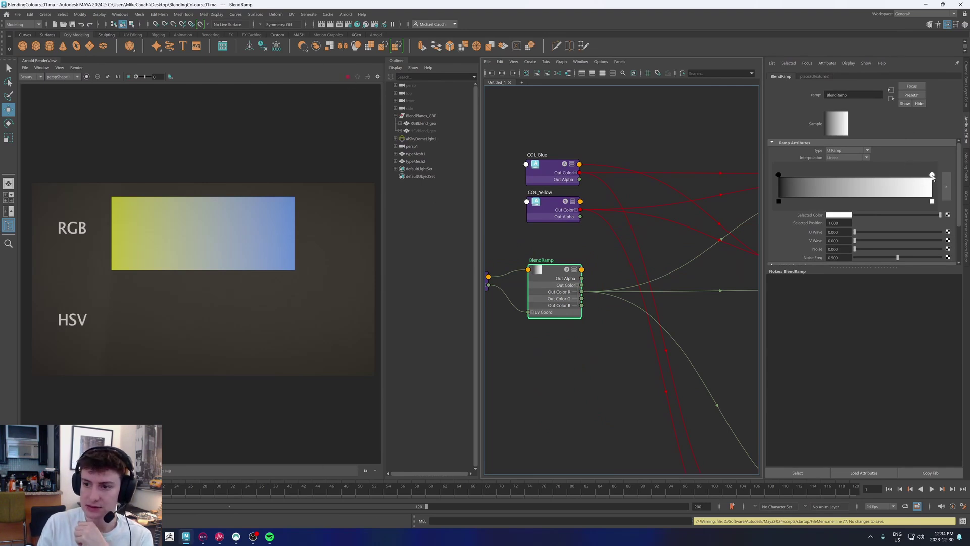
Step: Try the ramp with white at 0.428, black at 0.329 and Exponential Up, then restore Linear
drag(932, 176, 895, 176)
mouse_move(778, 174)
mouse_down()
mouse_move(829, 177)
mouse_move(778, 176)
mouse_up()
click(844, 157)
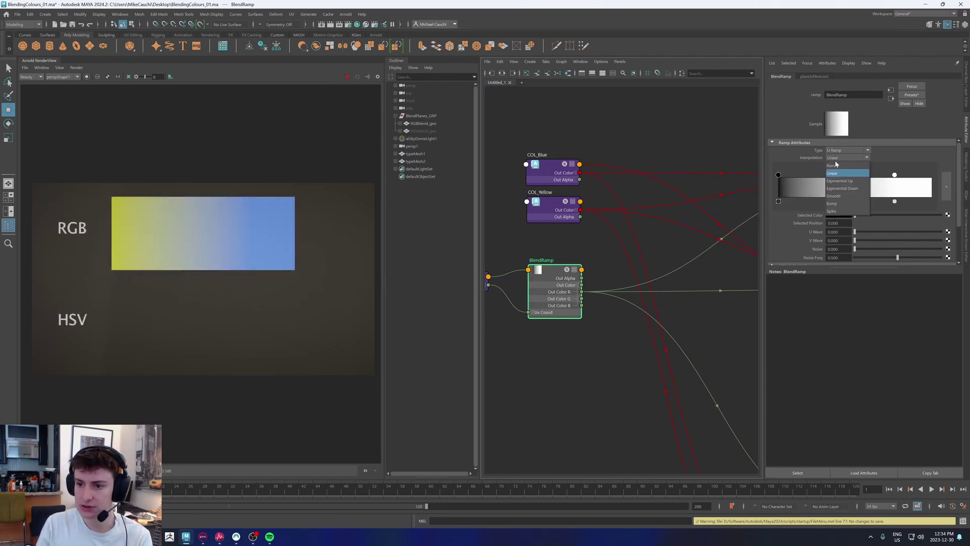
click(840, 181)
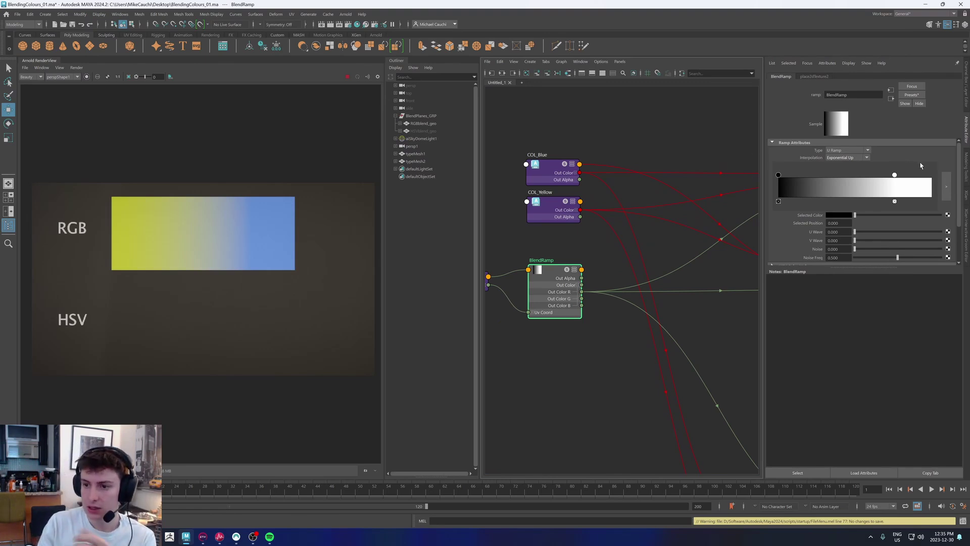
drag(894, 175, 932, 175)
click(839, 158)
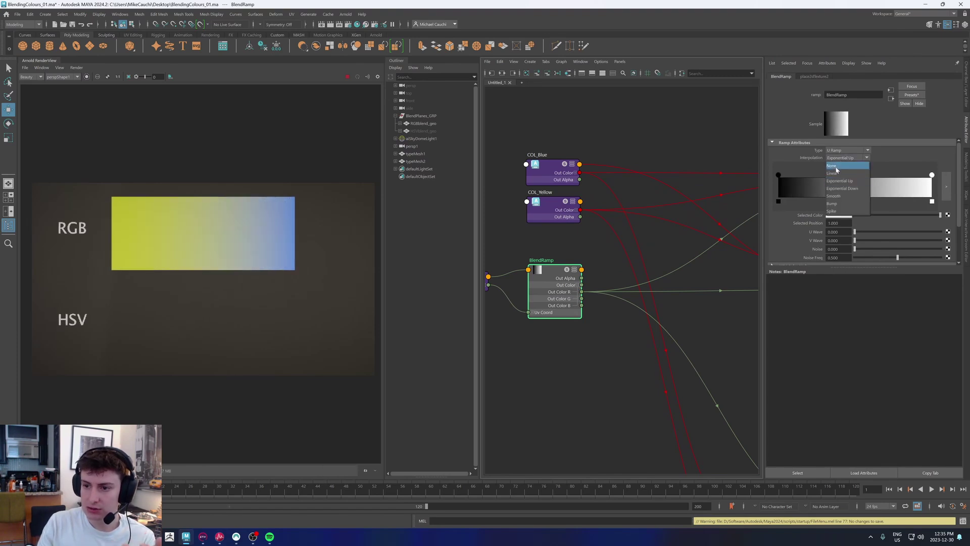
click(840, 165)
Step: Connect BlendModesTest's Out Color to aiStandardSurface1's Base Color
key(a)
scroll(628, 241, up, 5)
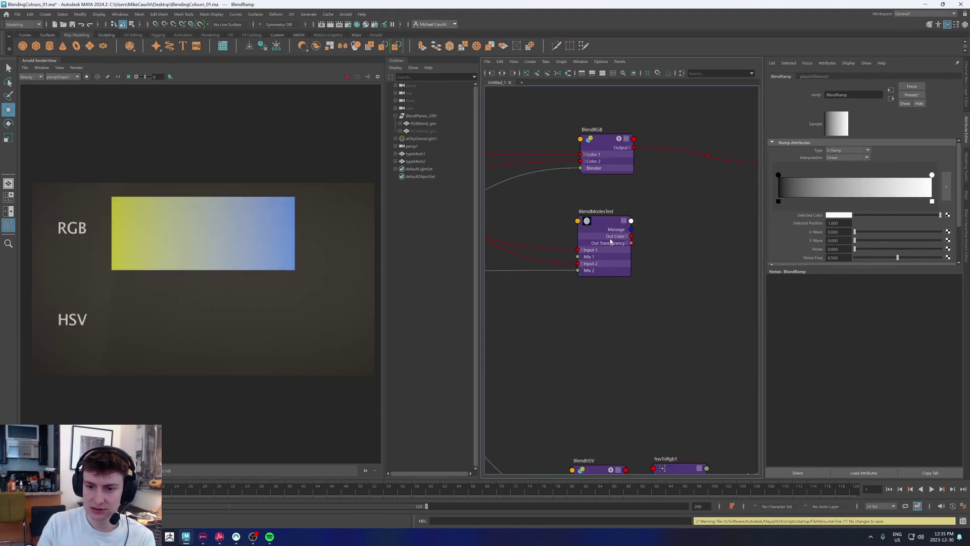
alt+middle_drag(677, 234, 583, 263)
drag(563, 264, 712, 192)
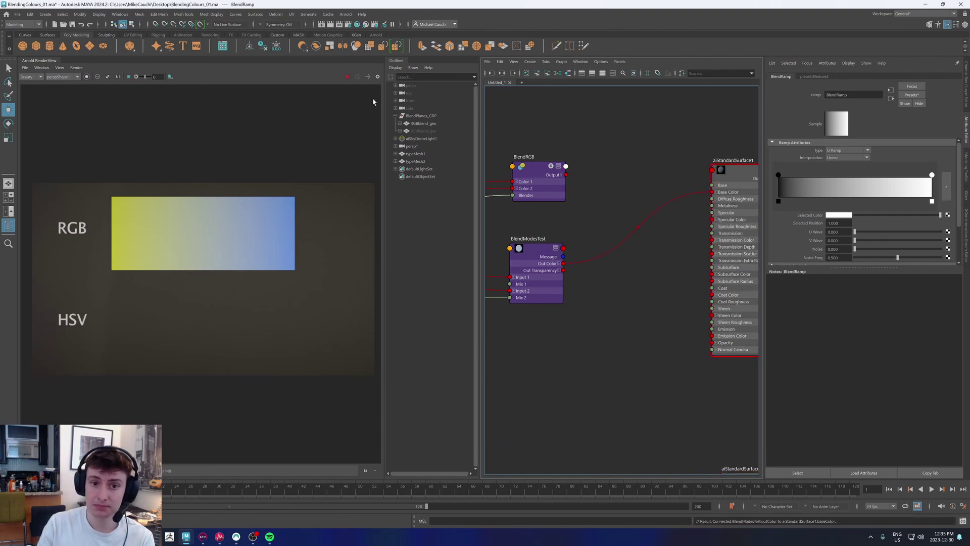
Step: Set BlendModesTest's Layer 2 operation to multiply, then to glow
click(540, 253)
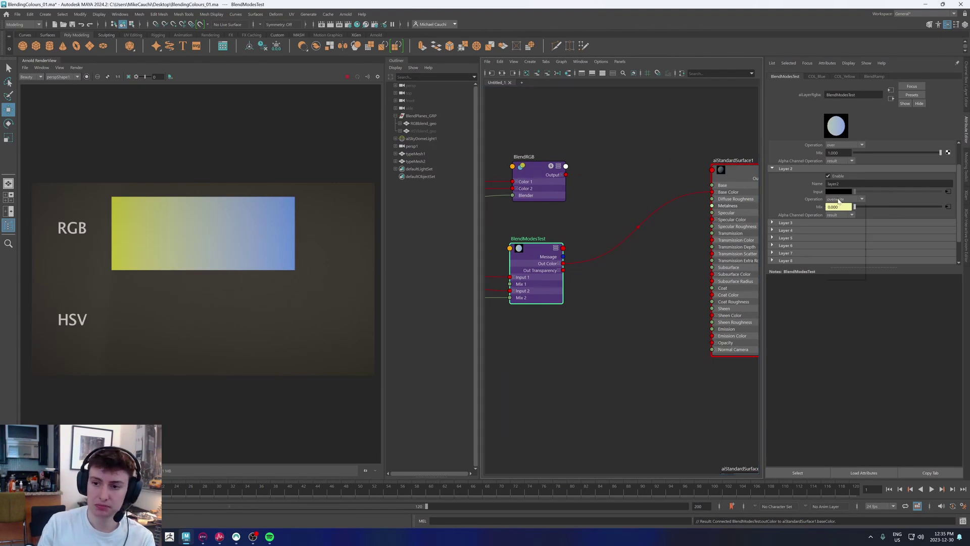
click(837, 200)
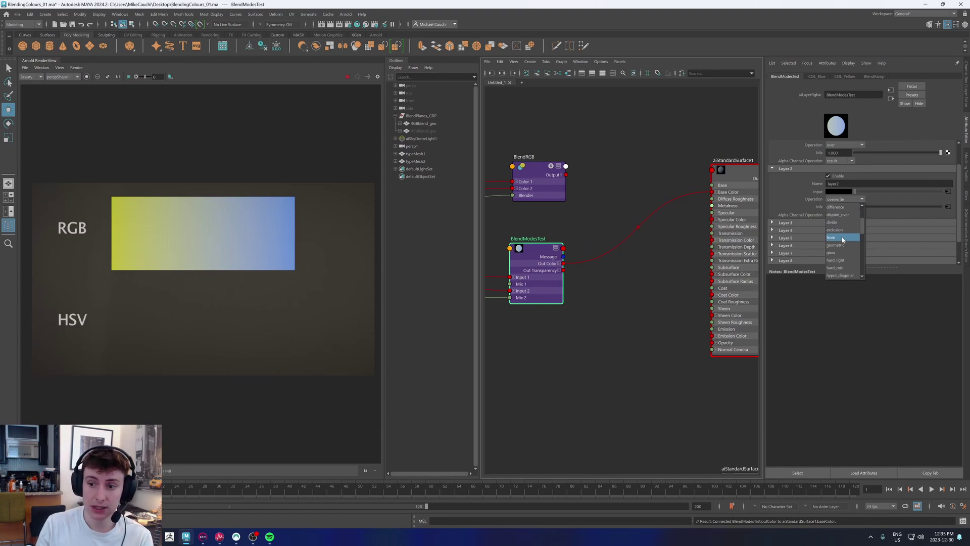
scroll(837, 245, down, 3)
scroll(839, 268, down, 2)
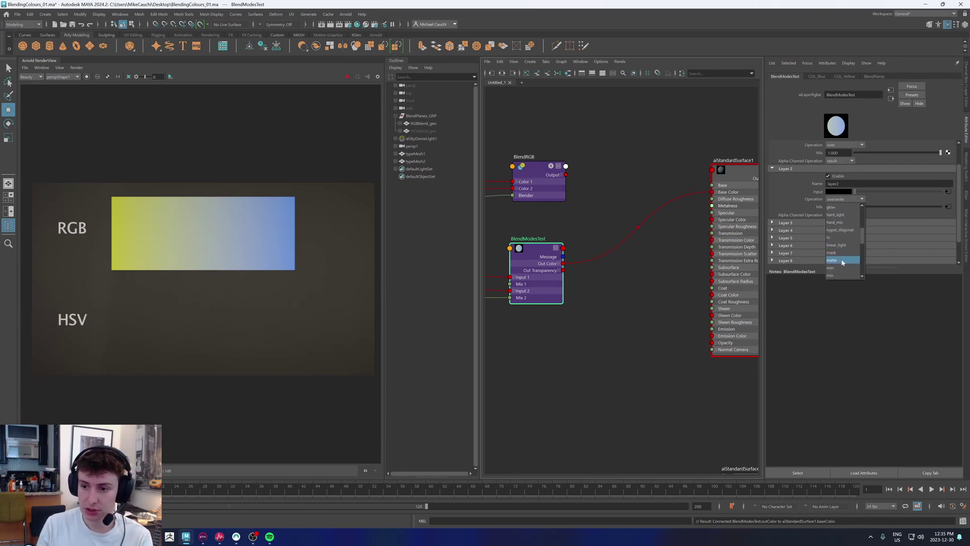
click(842, 268)
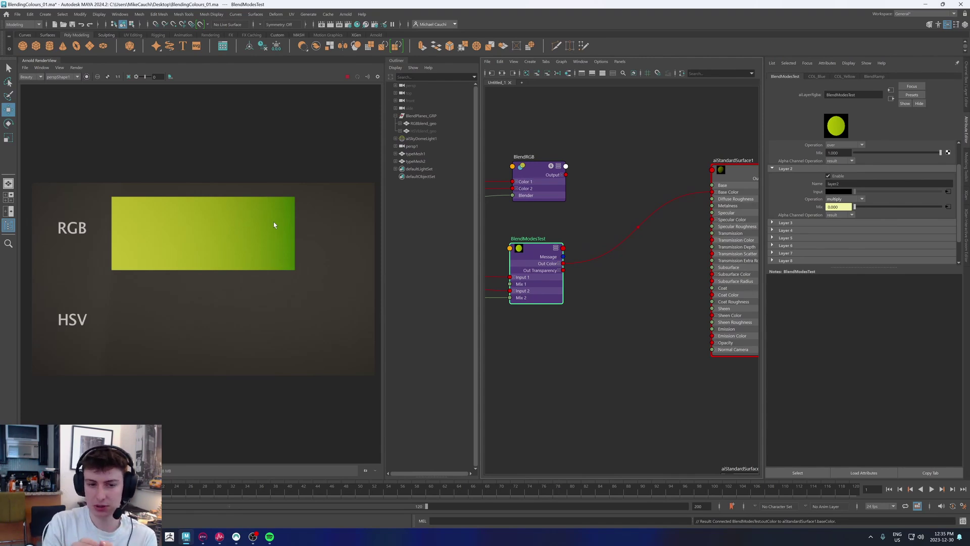
click(832, 200)
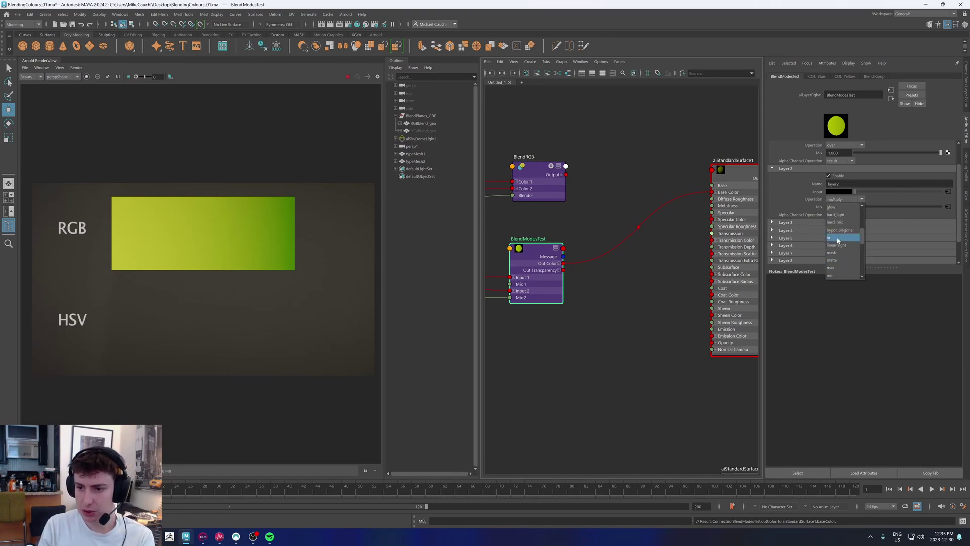
click(830, 230)
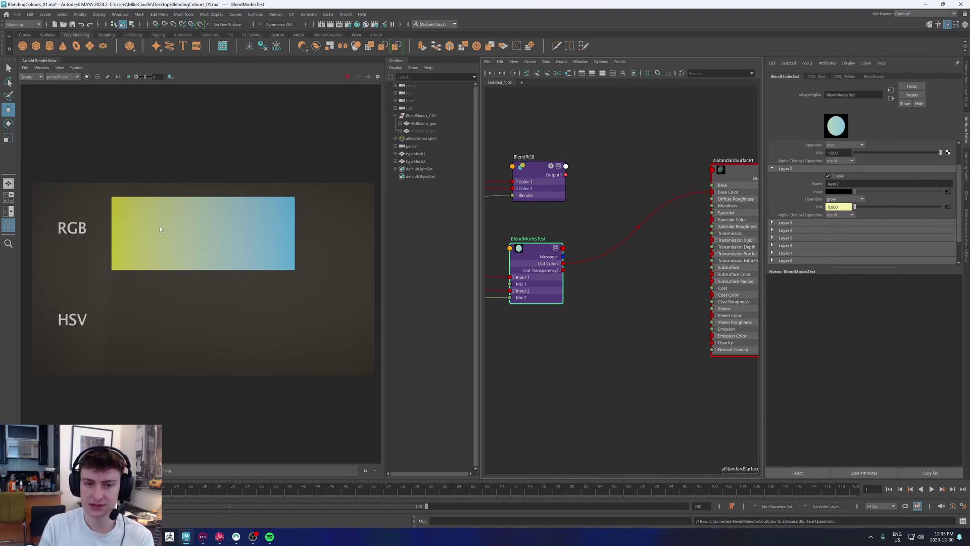
Step: Reconnect BlendRGB's Output to aiStandardSurface1's Base Color
click(844, 199)
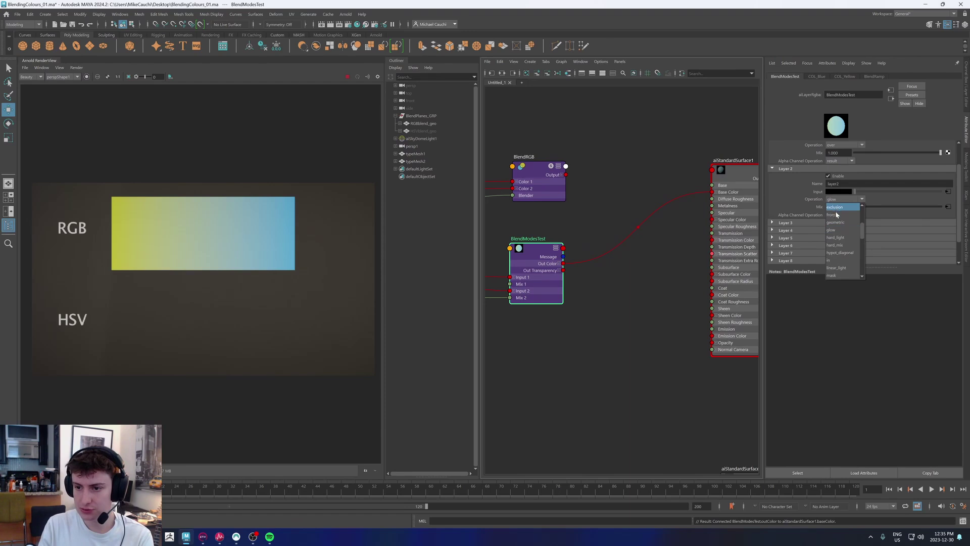
click(613, 168)
drag(566, 175, 707, 191)
Step: Show HSVblend_geo with Shift+H, then view a watercolour colour-blending reference image
key(a)
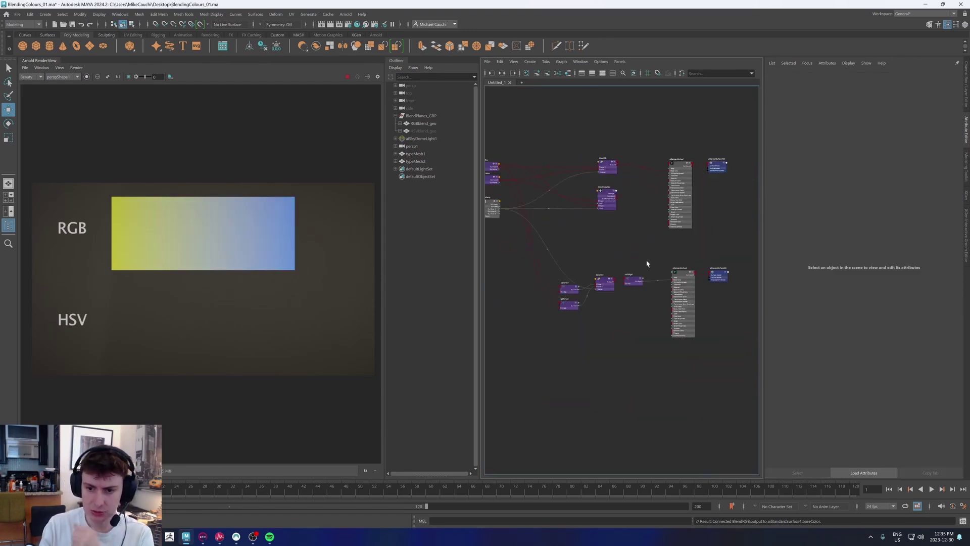
click(423, 131)
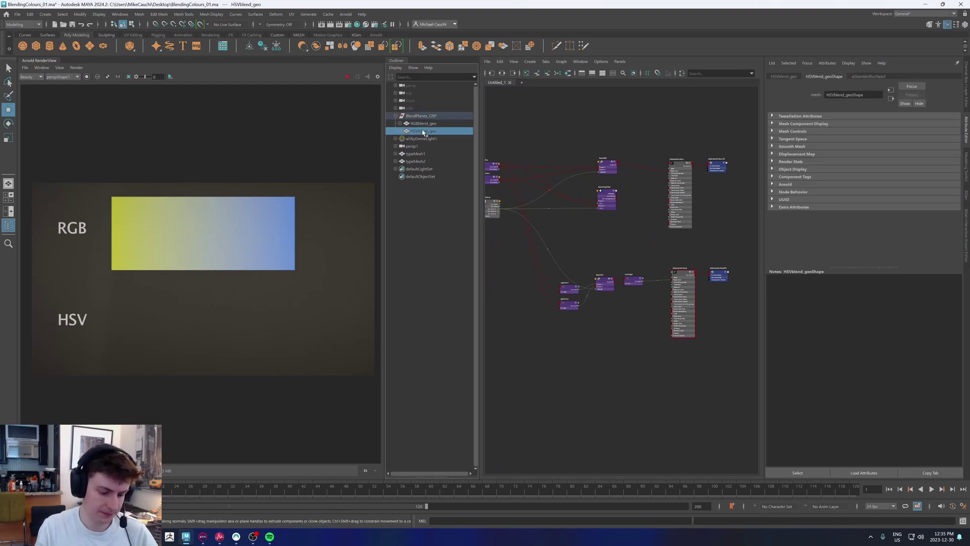
key(shift+h)
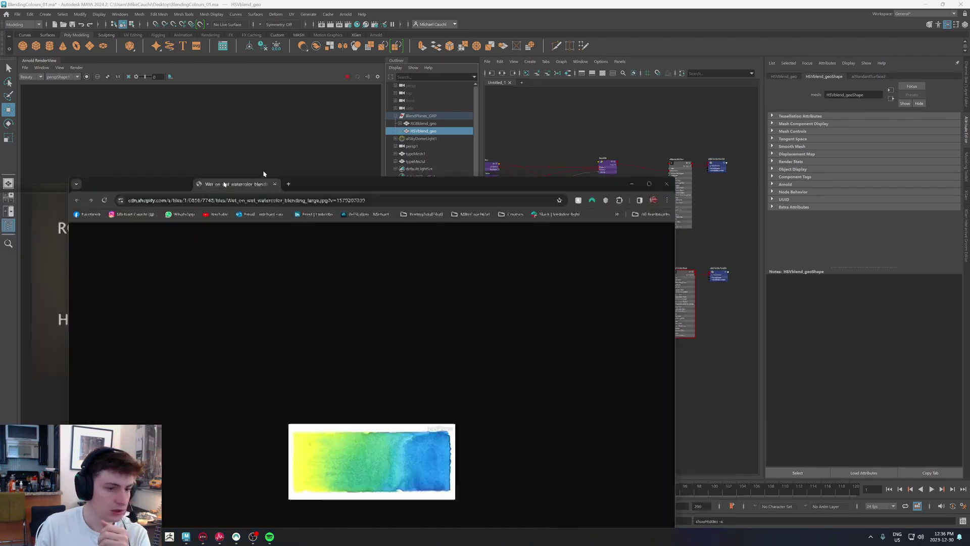
double_click(262, 177)
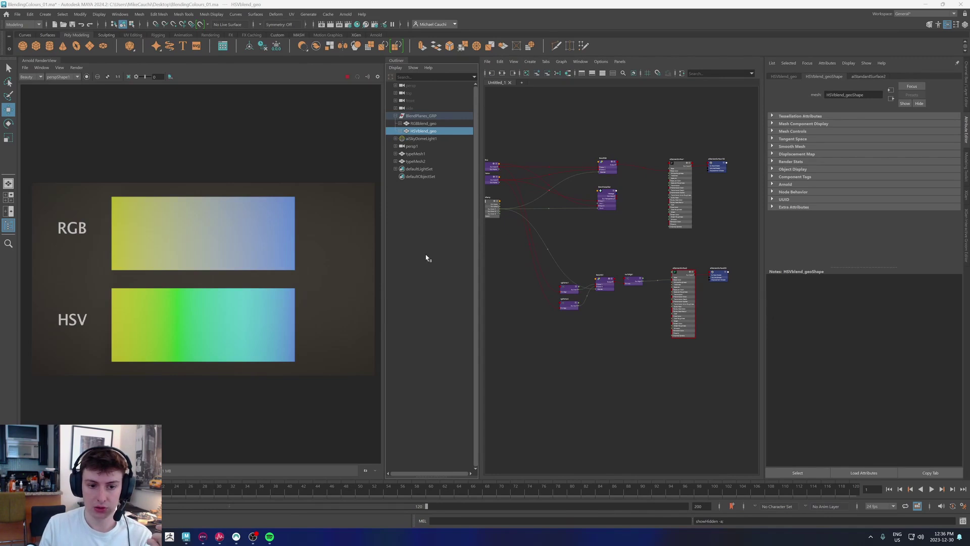
scroll(588, 243, up, 3)
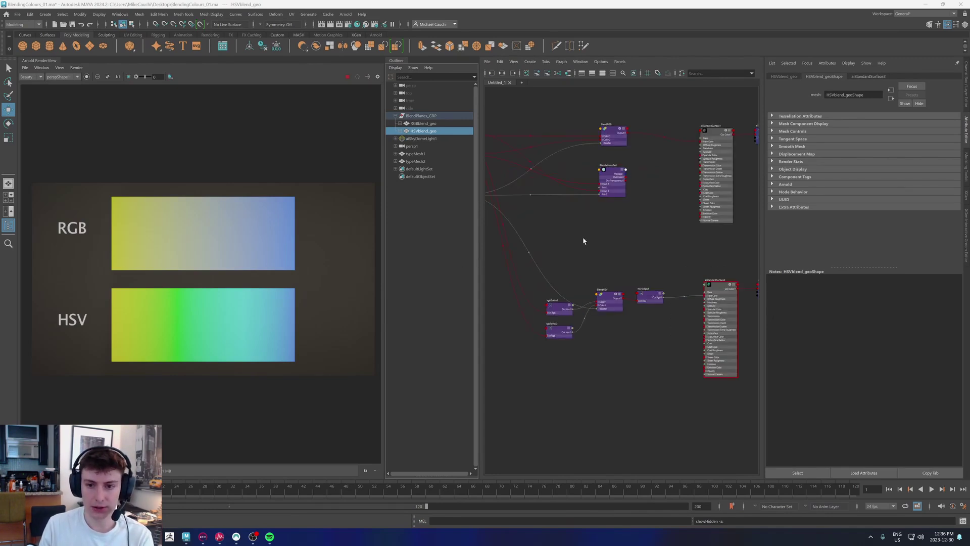
Step: Select the COL_Blue and COL_Yellow nodes, then both rgbToHsv conversion nodes
middle_drag(584, 242, 625, 238)
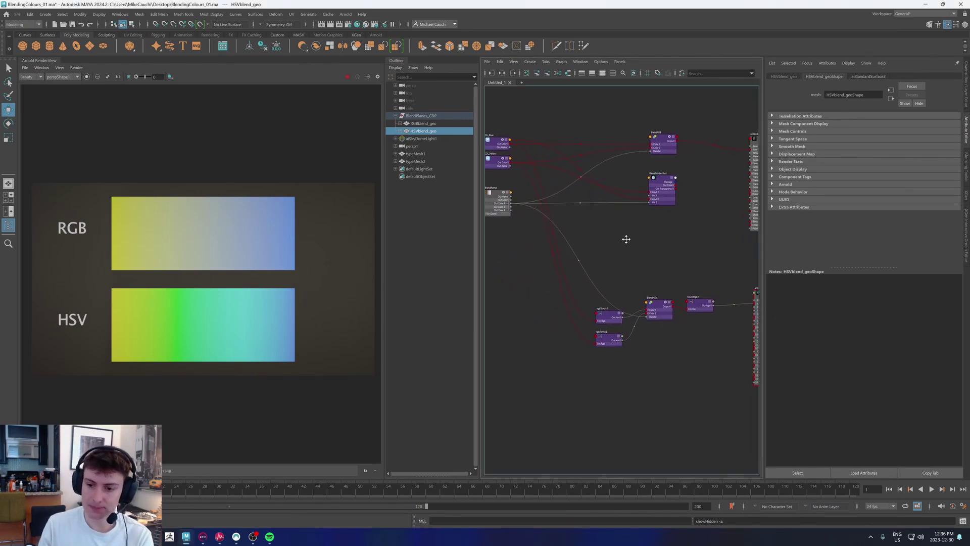
middle_drag(613, 195, 623, 273)
drag(510, 167, 539, 230)
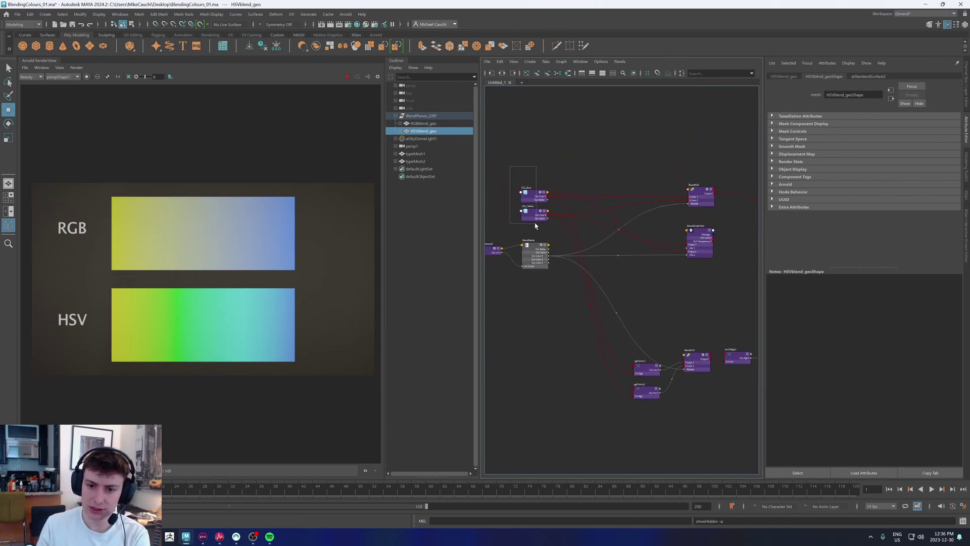
scroll(663, 234, up, 3)
middle_drag(664, 151, 643, 147)
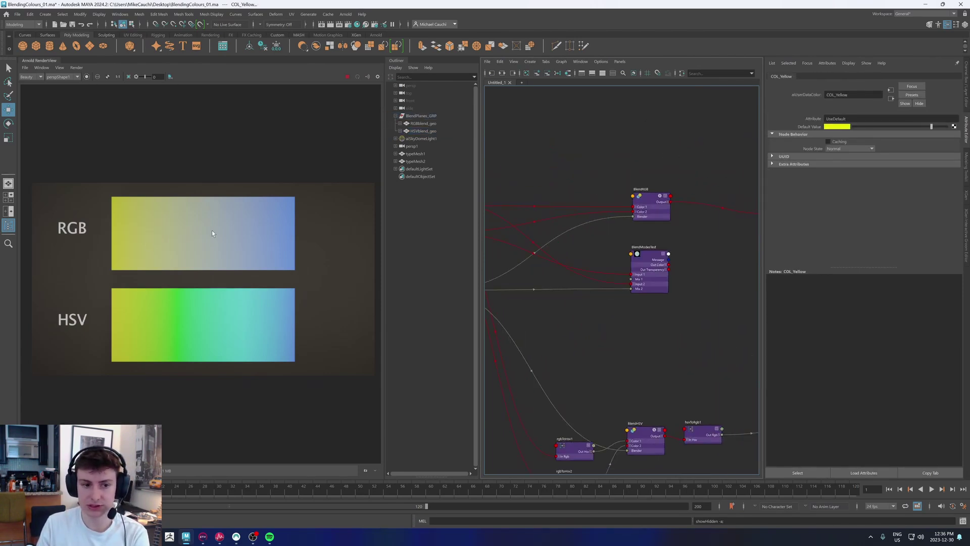
middle_drag(663, 357, 707, 191)
scroll(659, 281, up, 3)
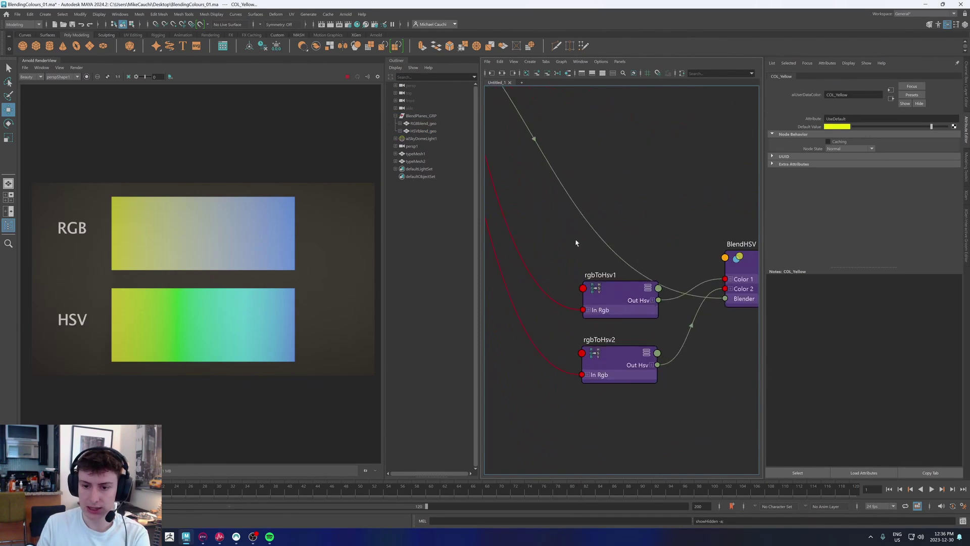
drag(576, 243, 577, 287)
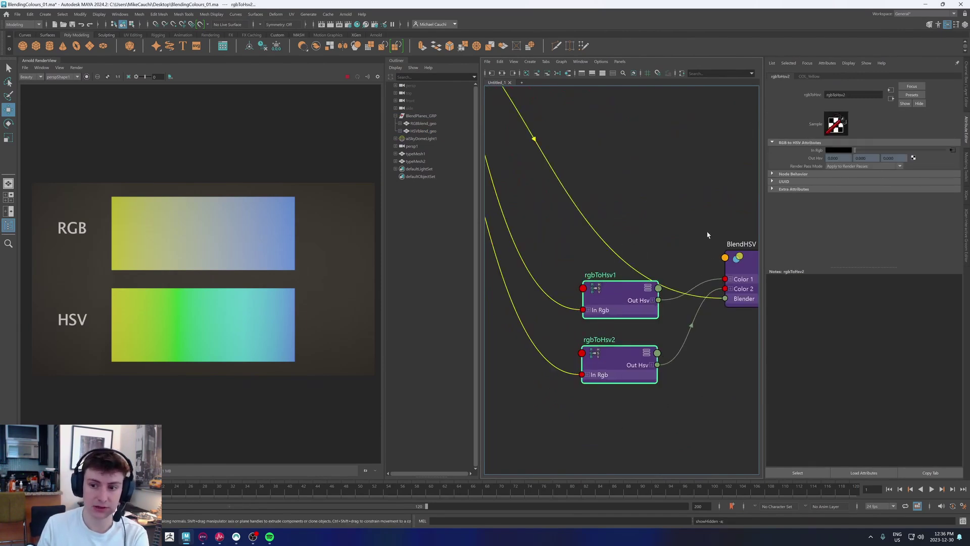
Step: Select BlendHSV, compare with BlendRGB, then reselect BlendHSV
middle_drag(707, 235, 602, 249)
scroll(602, 249, down, 2)
click(621, 263)
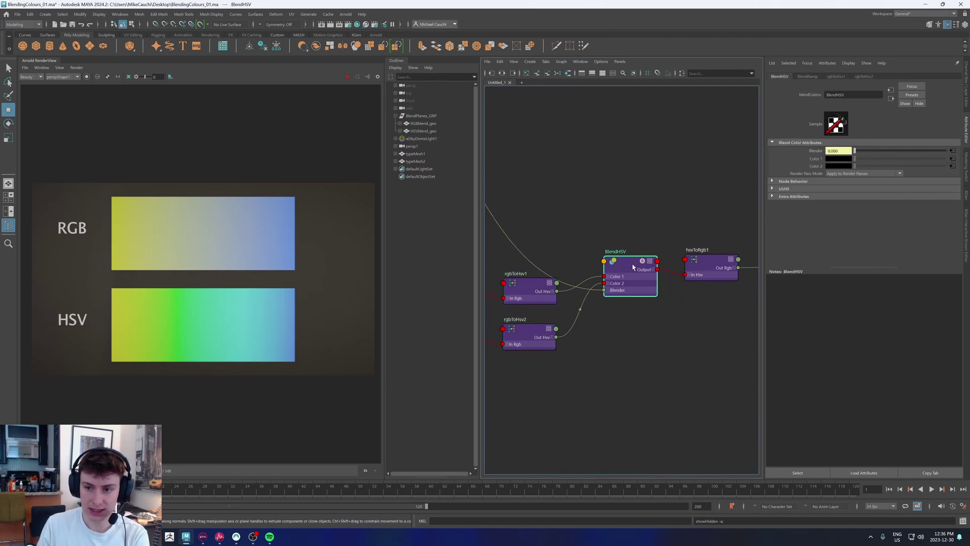
scroll(633, 267, down, 3)
middle_drag(639, 110, 639, 154)
click(640, 153)
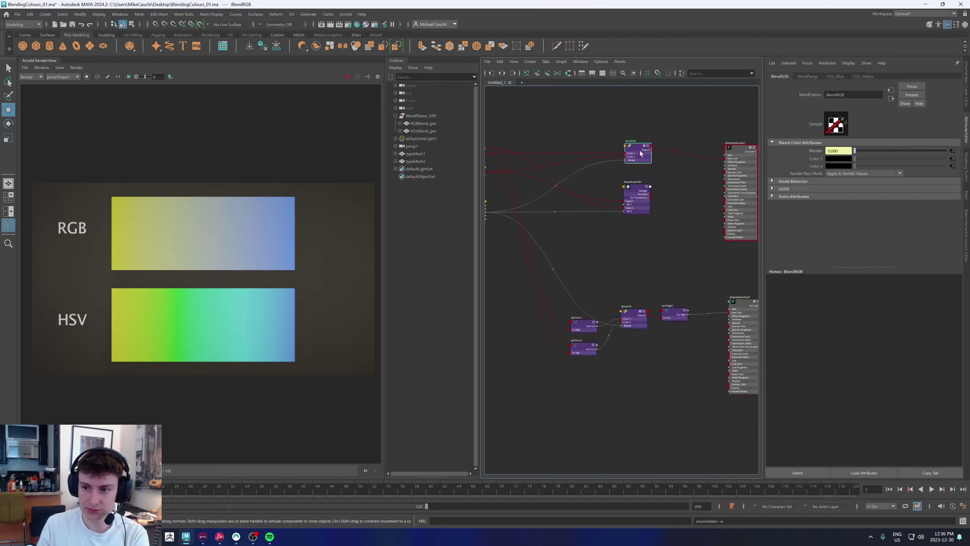
click(630, 324)
scroll(668, 332, up, 3)
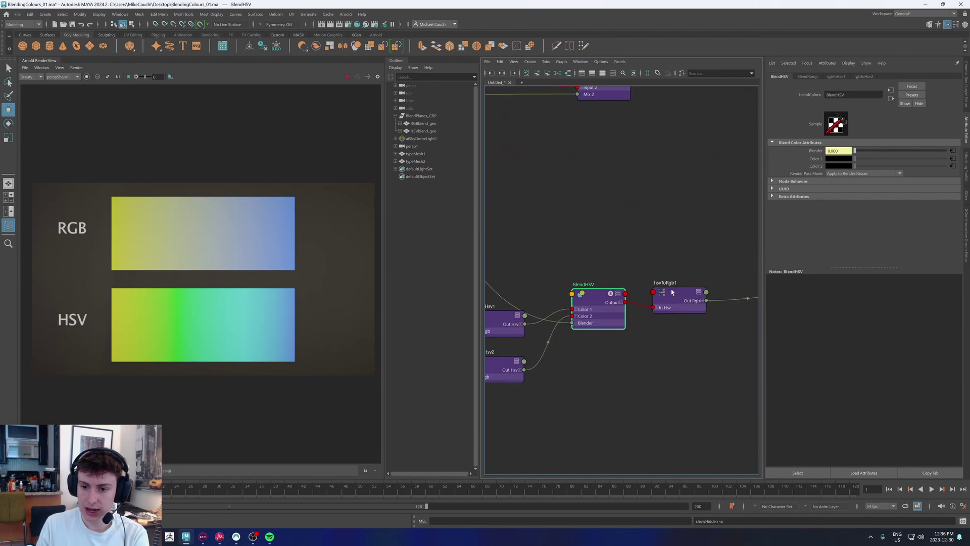
Step: Wire BlendHSV's Output directly into aiStandardSurface2's Base Color
click(672, 293)
middle_drag(690, 285, 595, 238)
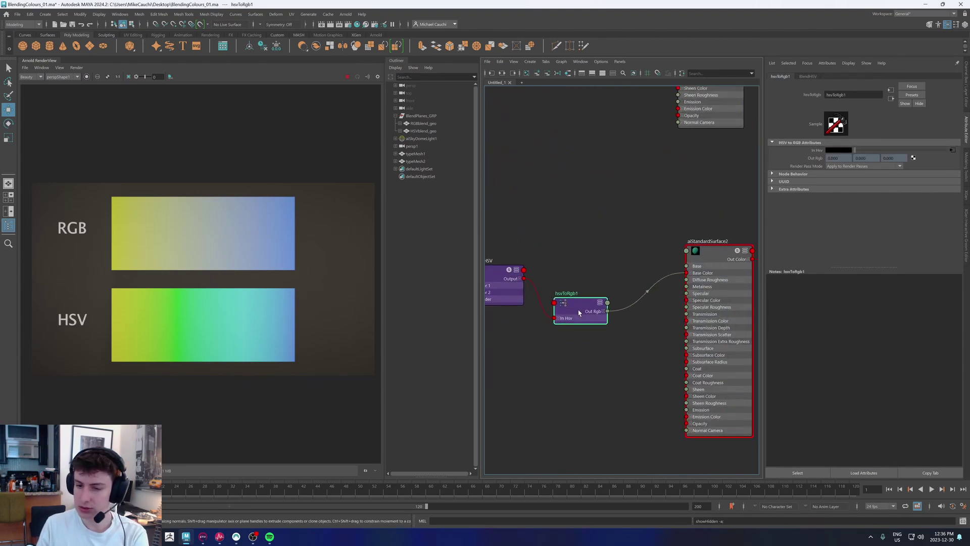
drag(579, 312, 579, 324)
drag(523, 279, 694, 273)
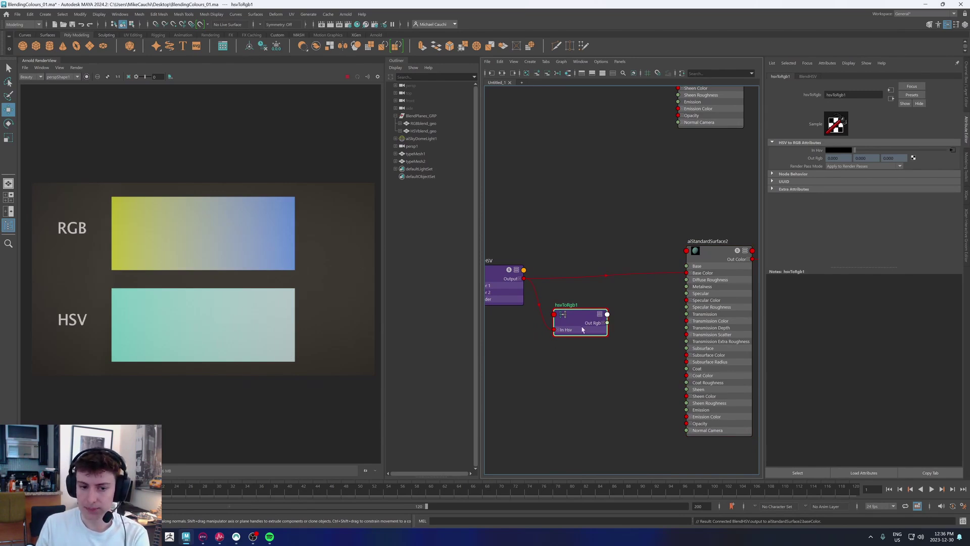
Step: Reconnect hsvToRgb1's Out Rgb to Base Color and realign it with BlendHSV
drag(606, 323, 687, 273)
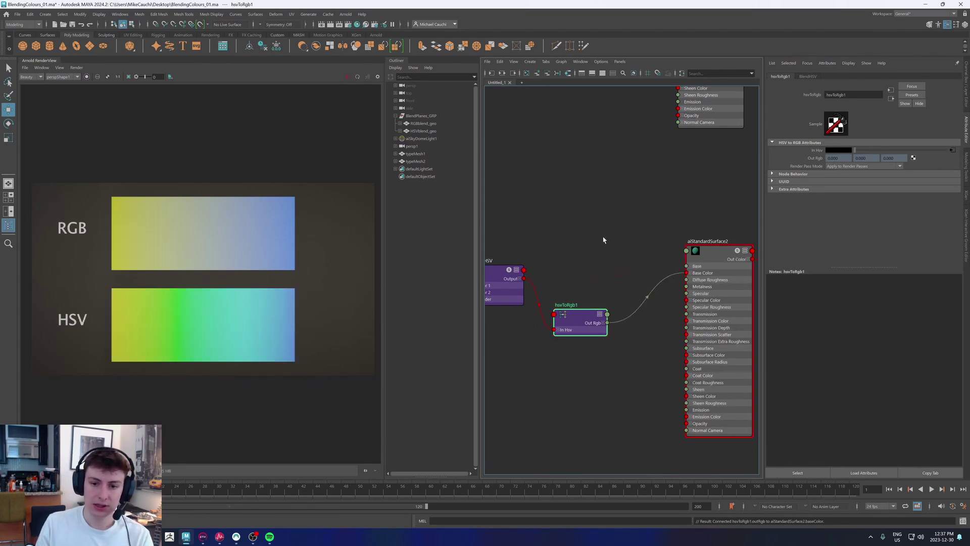
drag(580, 319, 580, 276)
alt+middle_drag(560, 186, 652, 175)
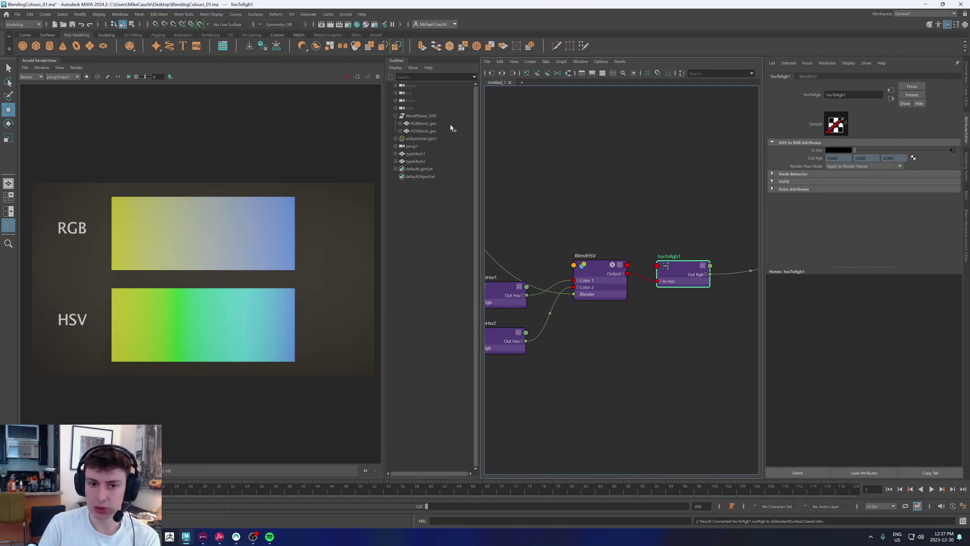
Step: Frame the whole graph, select rgbToHsv1, then load BlendHSV's attributes
middle_drag(632, 212, 602, 216)
scroll(601, 217, up, 2)
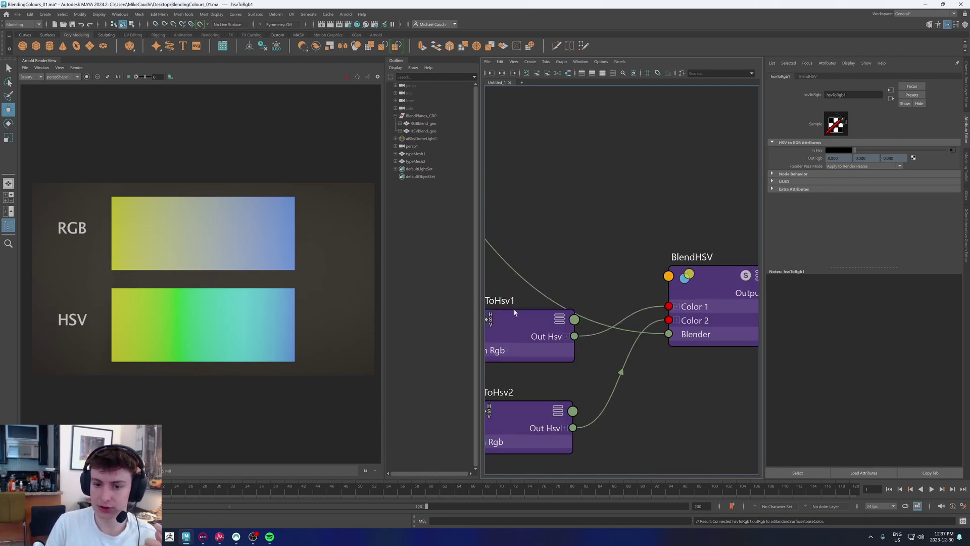
scroll(513, 311, down, 5)
click(512, 312)
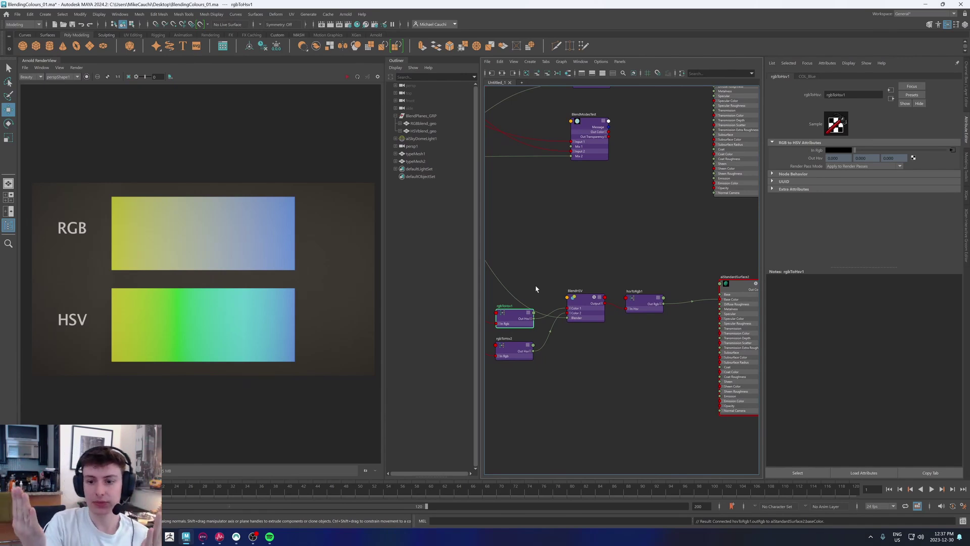
click(586, 299)
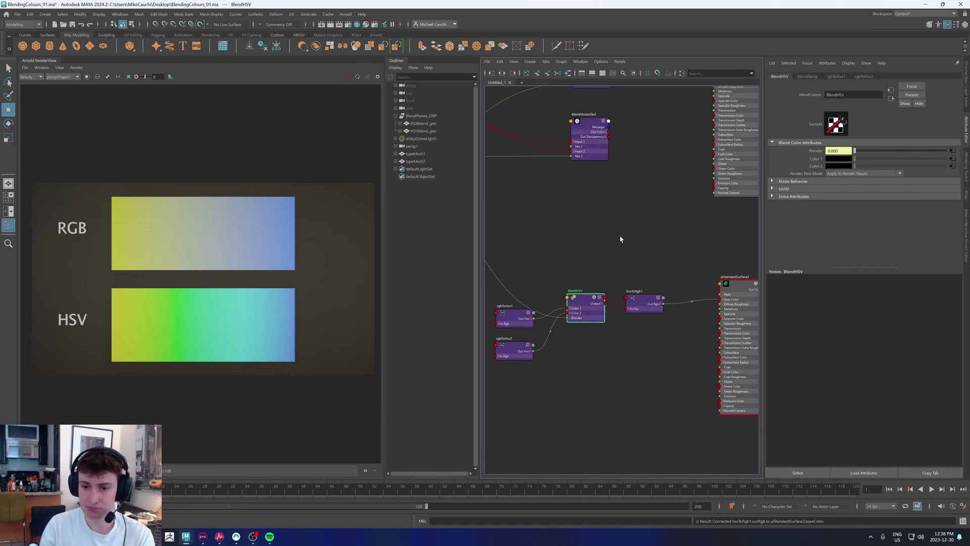
Step: Select BlendRamp and move its white entry to about 0.54 and black to 0.414
scroll(533, 218, down, 2)
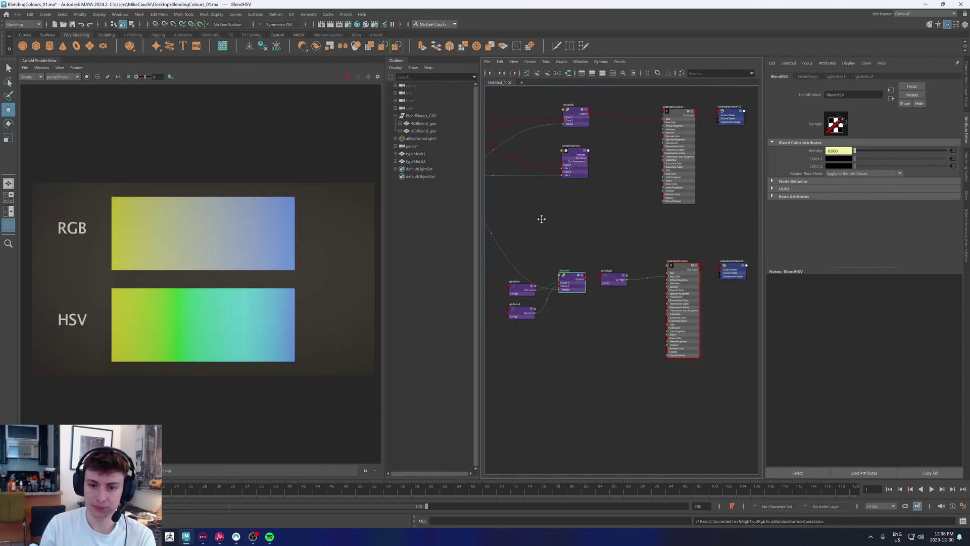
alt+middle_drag(541, 219, 569, 239)
click(535, 212)
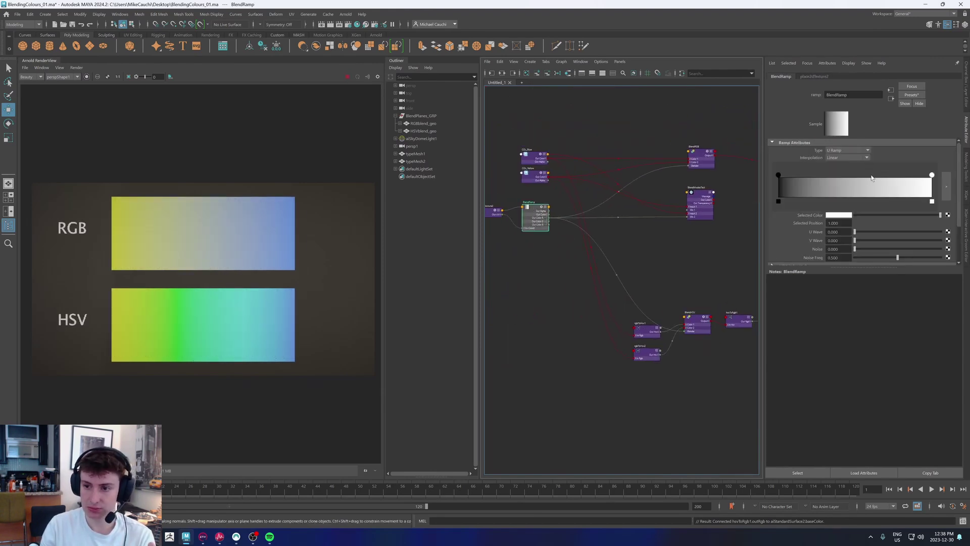
drag(932, 176, 857, 180)
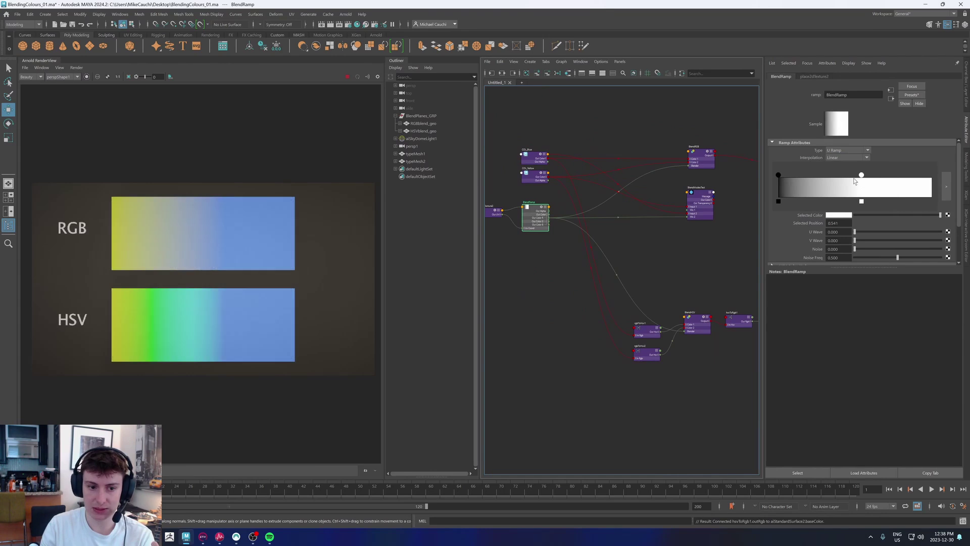
drag(778, 175, 841, 175)
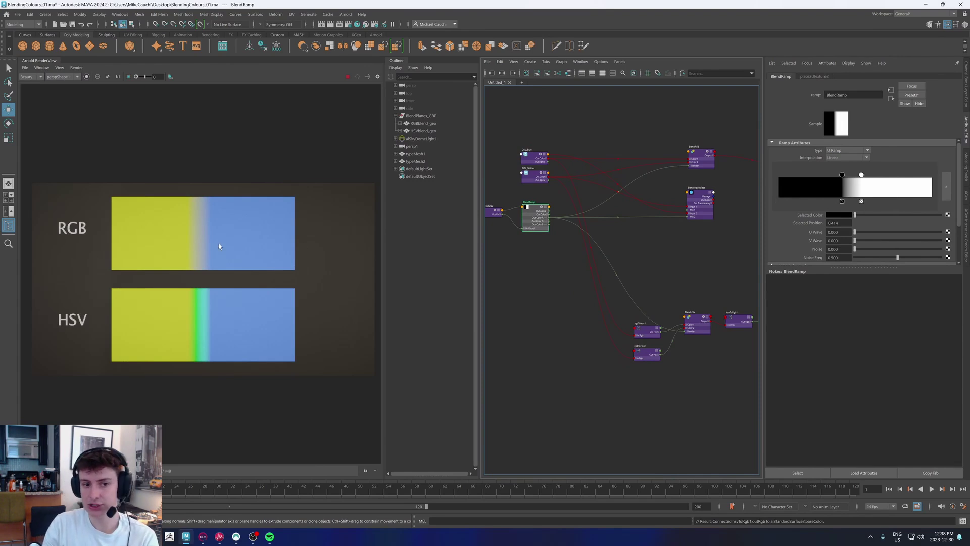
Step: Set the ramp interpolation to Smooth, then Bump, and return the entries to 0 and 1
click(836, 158)
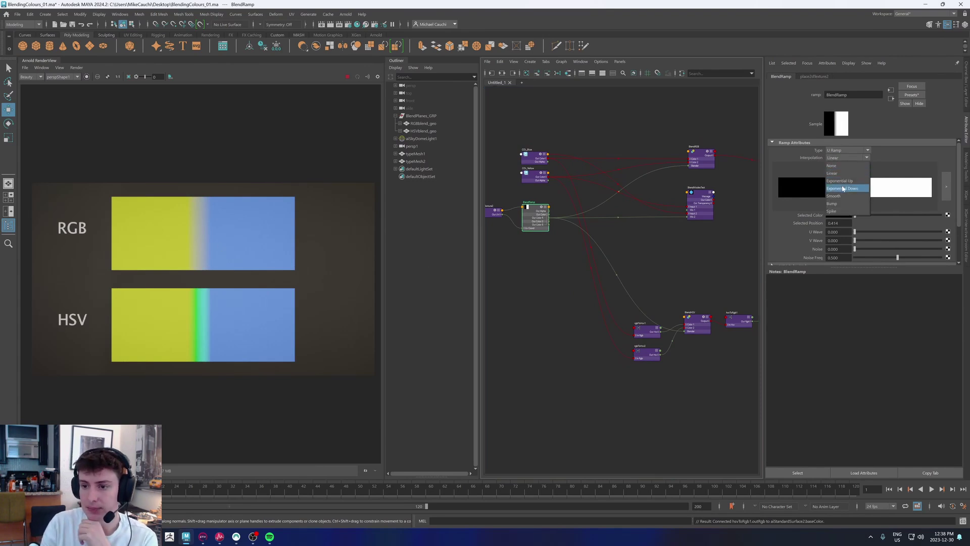
click(836, 202)
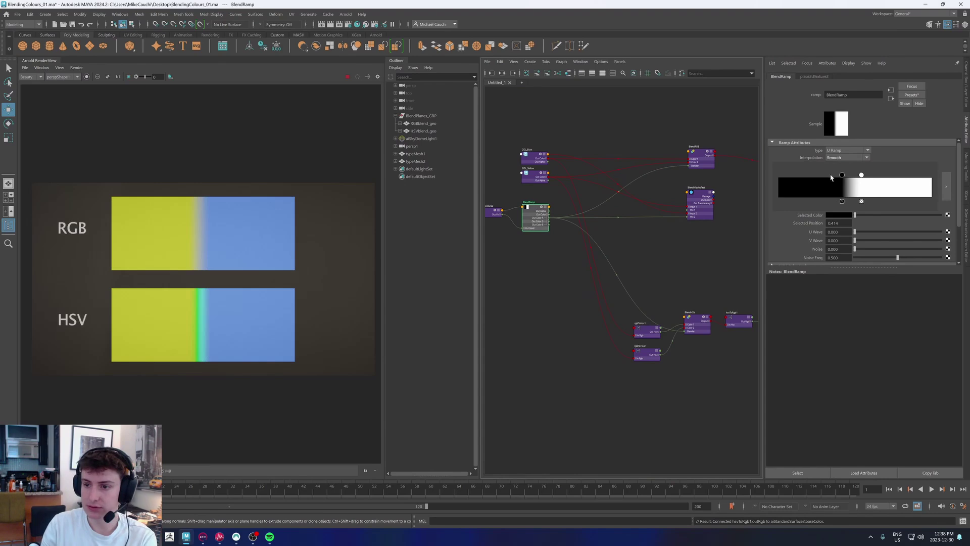
click(836, 157)
click(831, 203)
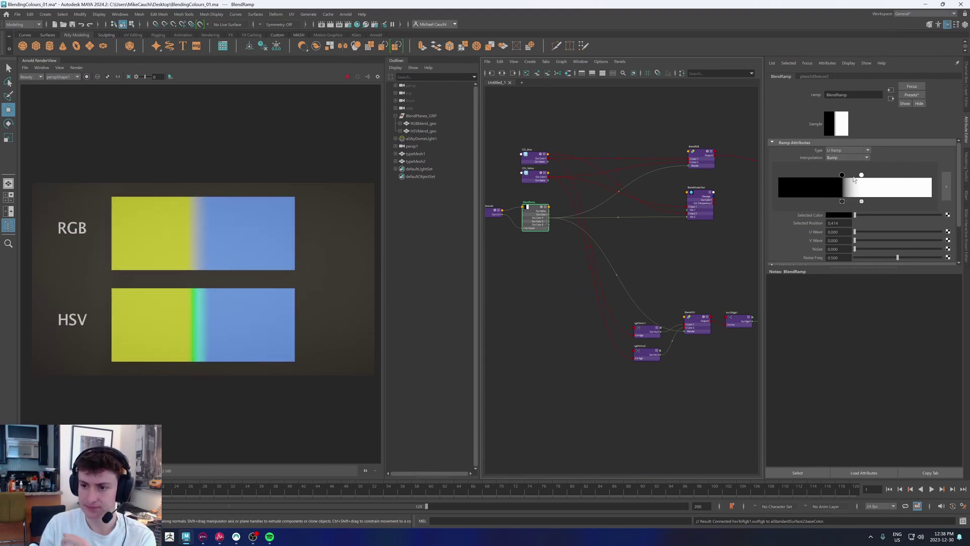
drag(842, 175, 778, 175)
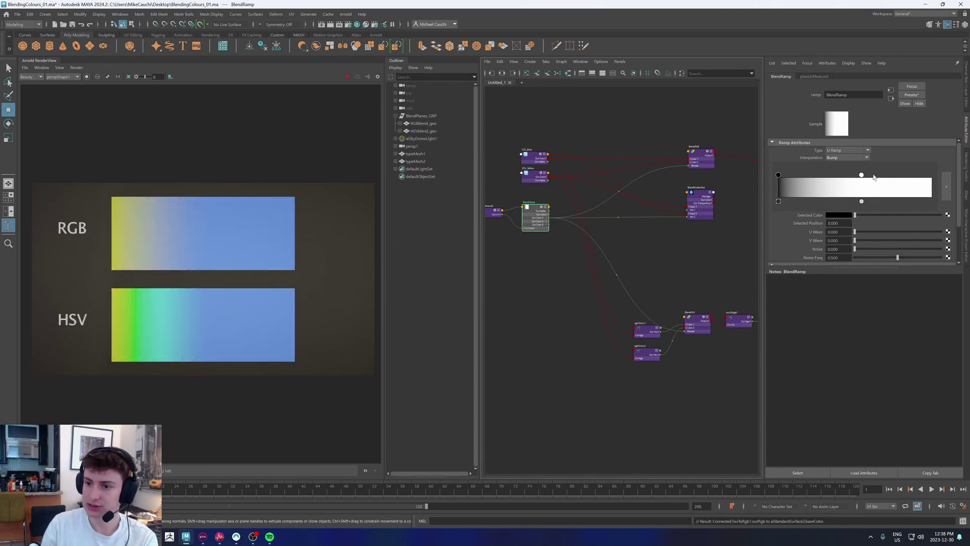
drag(861, 175, 931, 175)
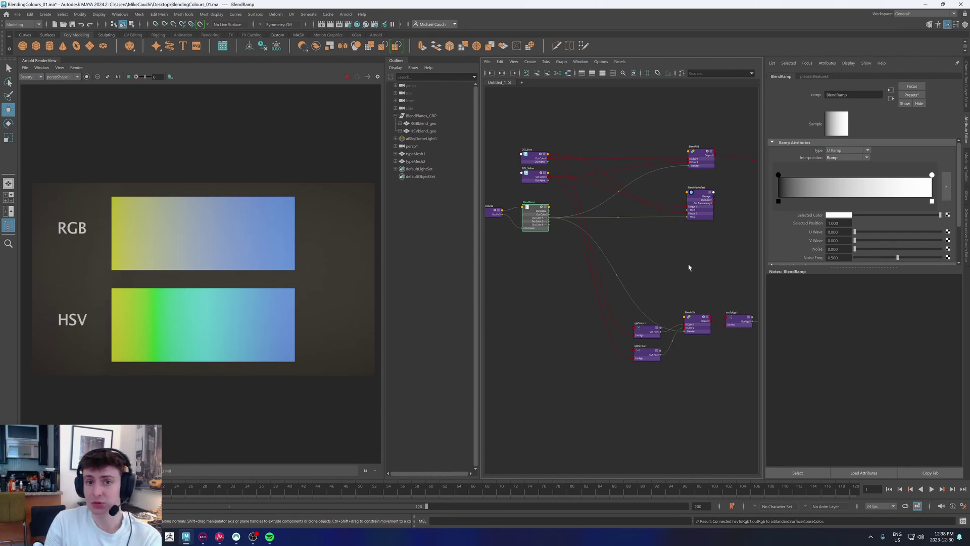
Step: Zoom out over the network and select aiStandardSurface1 to show its attributes
scroll(690, 266, down, 3)
alt+middle_drag(699, 273, 626, 302)
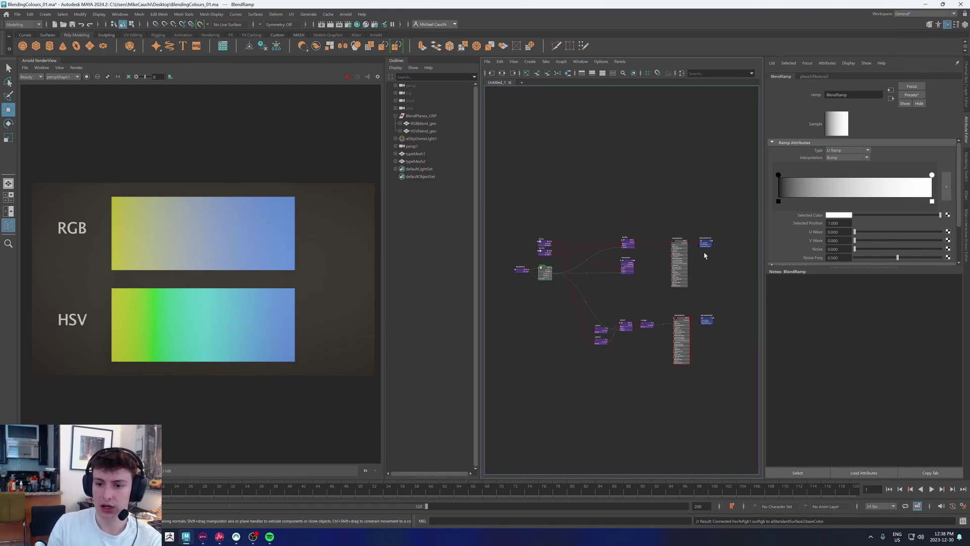
click(679, 242)
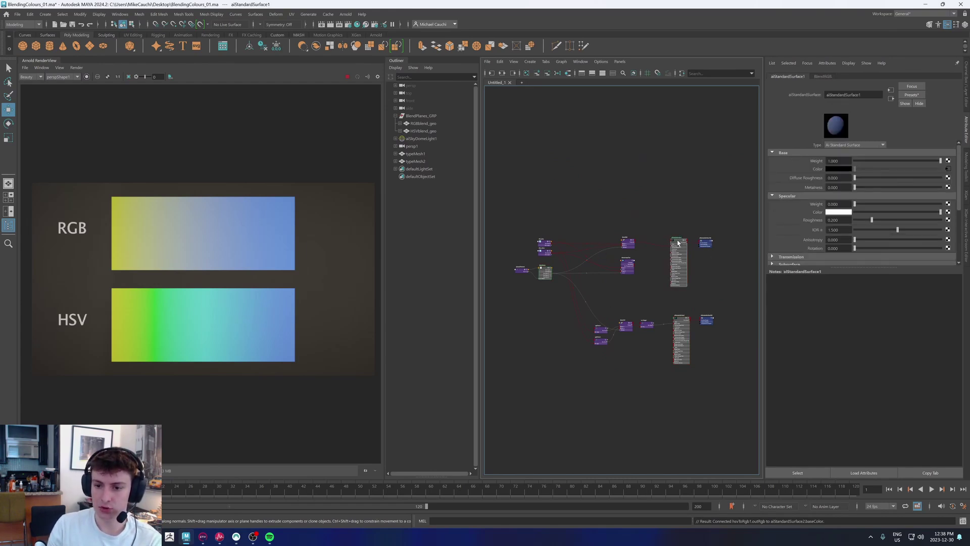